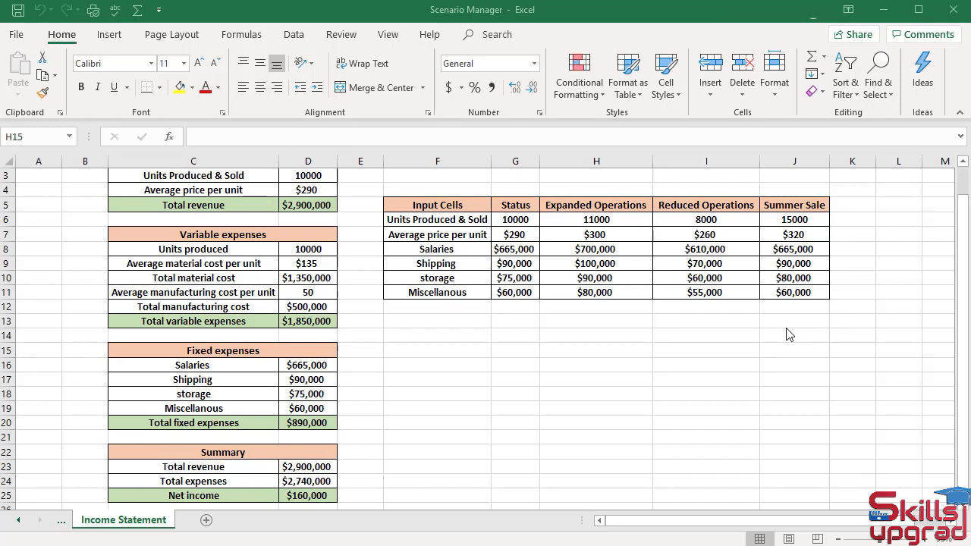
- Start a new what-if scenario in the Scenario Manager and name it Status
left_click(288, 41)
left_click(289, 41)
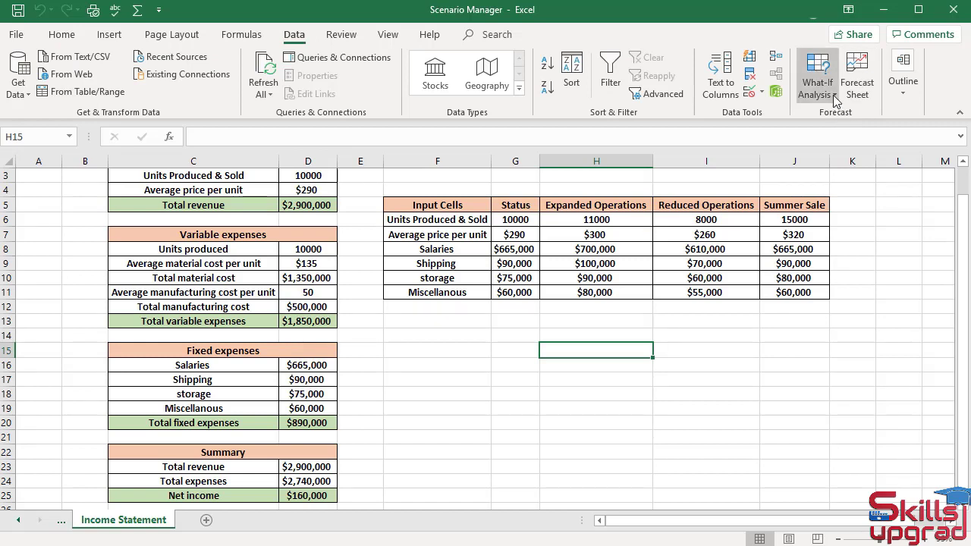
left_click(835, 99)
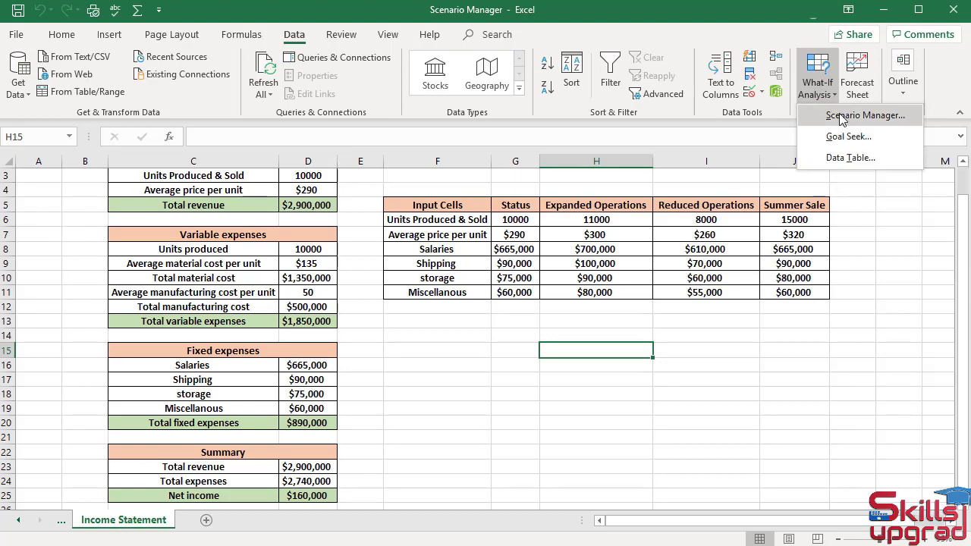
left_click(840, 116)
left_click(643, 226)
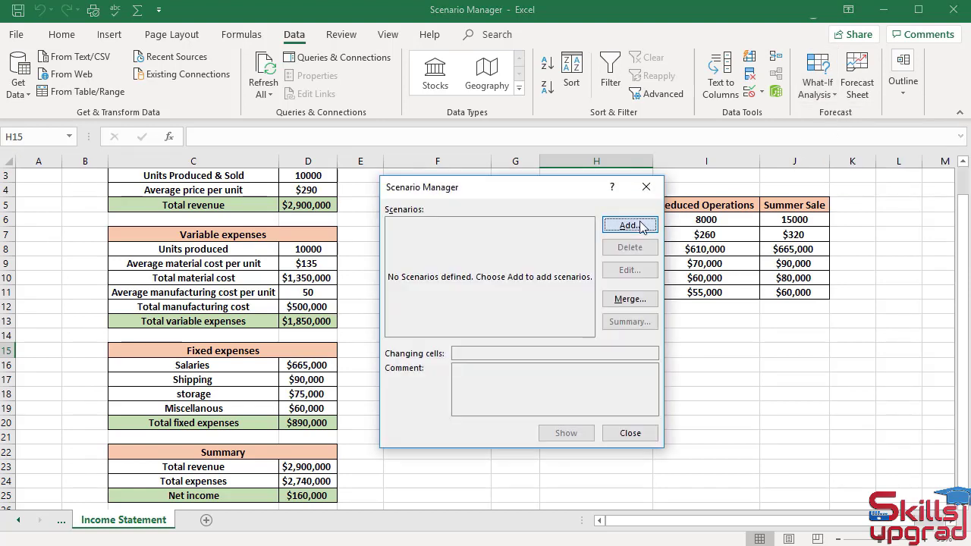
left_click_drag(548, 206, 725, 271)
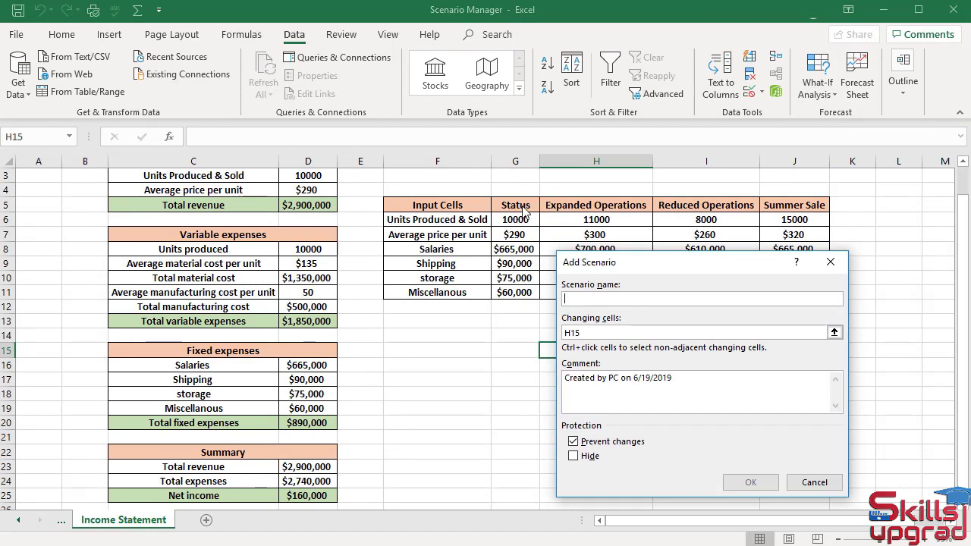
type("S")
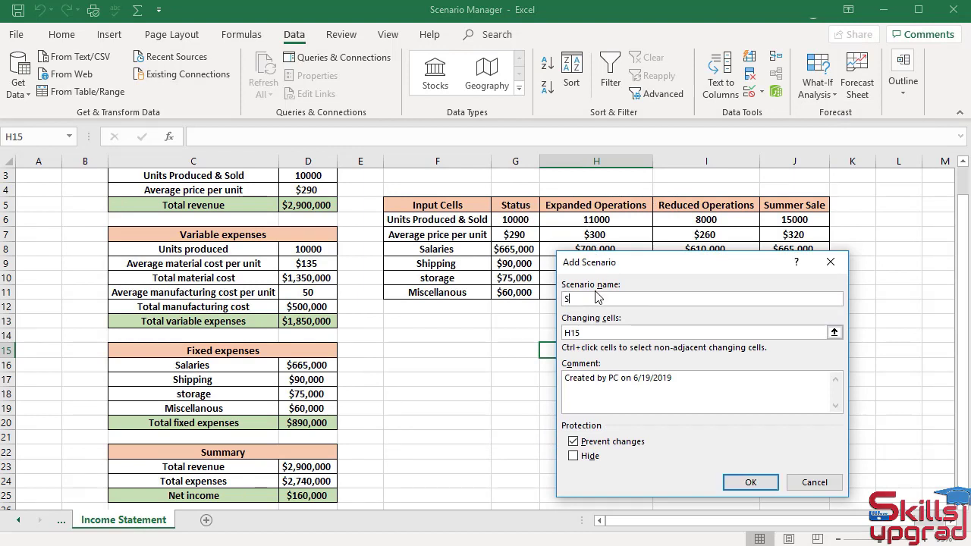
type("tatus")
key("Tab")
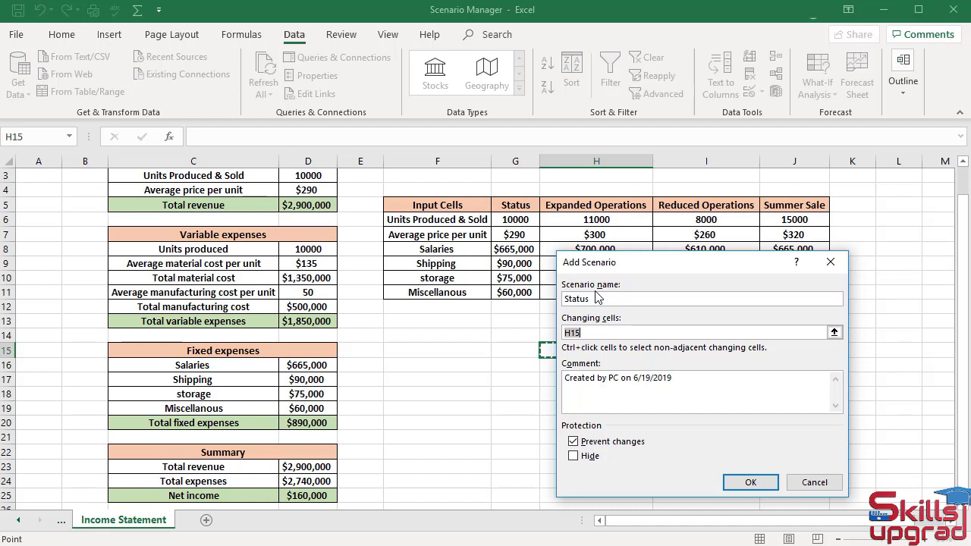
- Set the Status scenario's changing cells to D3:D4 and D16:D19, and save it with the current cell values
left_click_drag(311, 175, 317, 190)
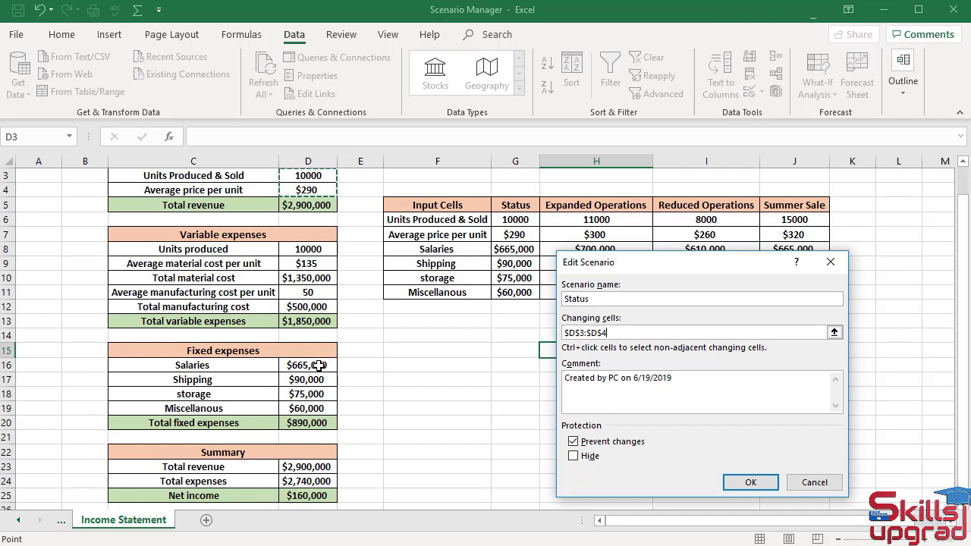
left_click_drag(321, 365, 323, 410)
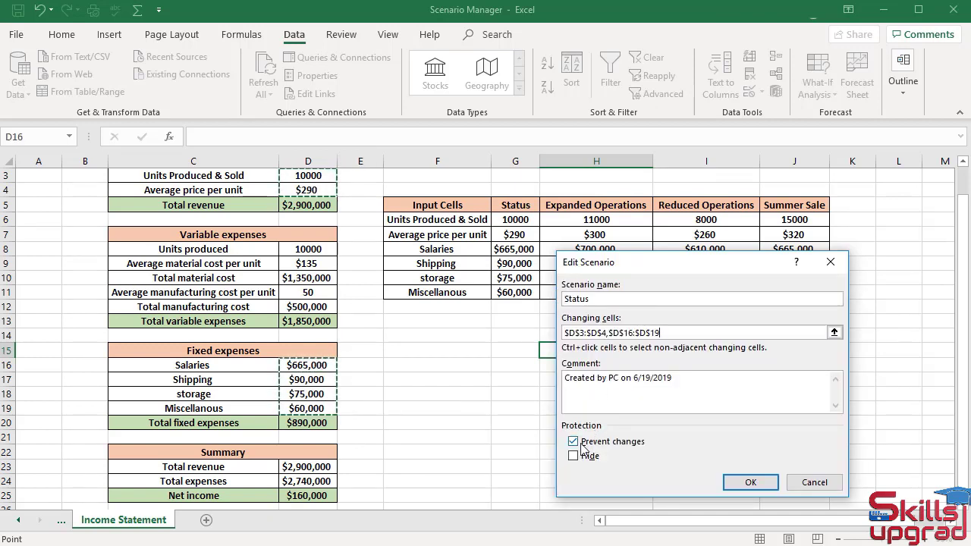
left_click(739, 482)
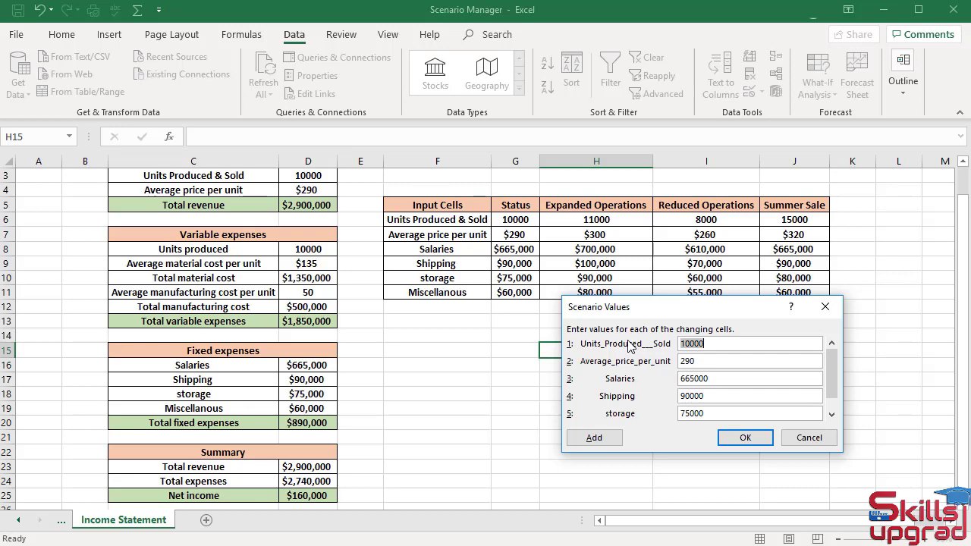
left_click(744, 438)
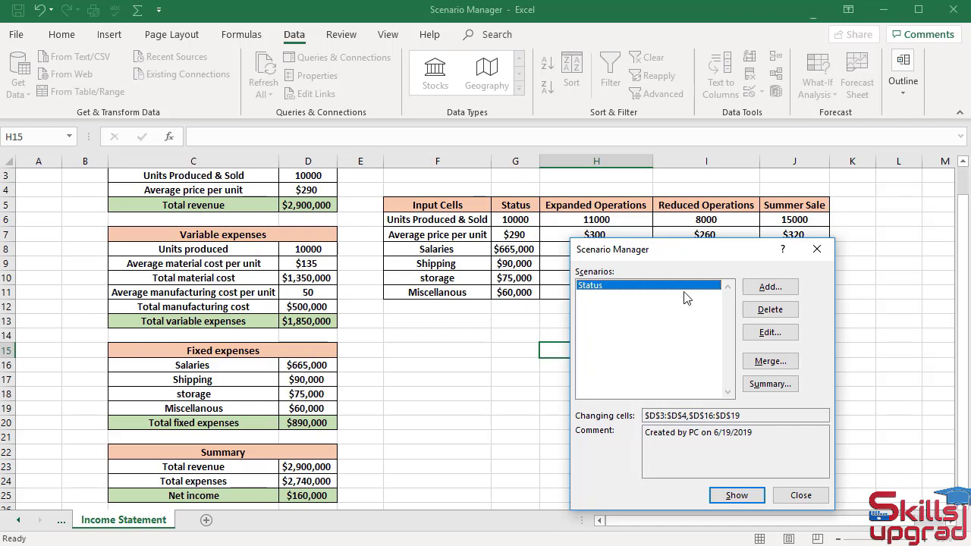
- Add a scenario named "Expanded Operaions" using the same changing cells, D3:D4 and D16:D19
left_click(771, 288)
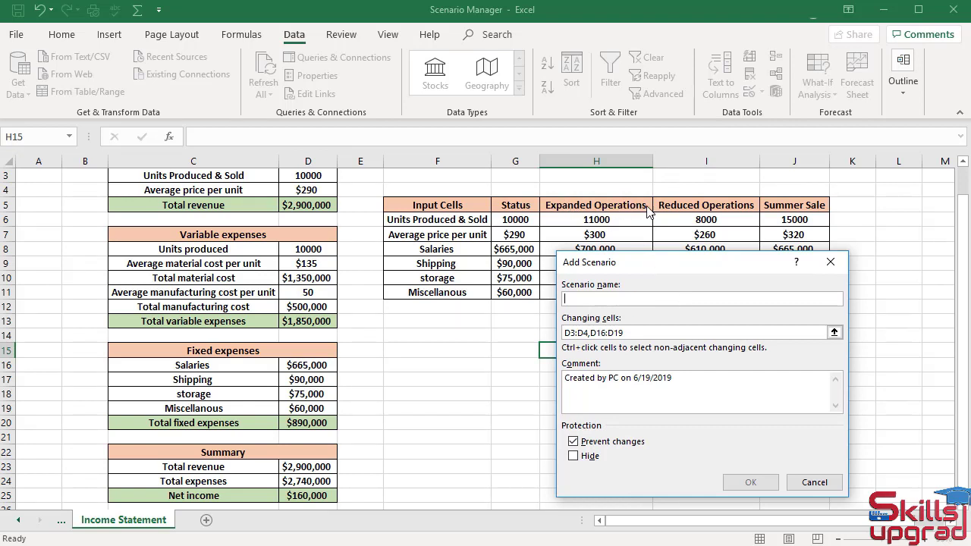
type("Expanded Operaions")
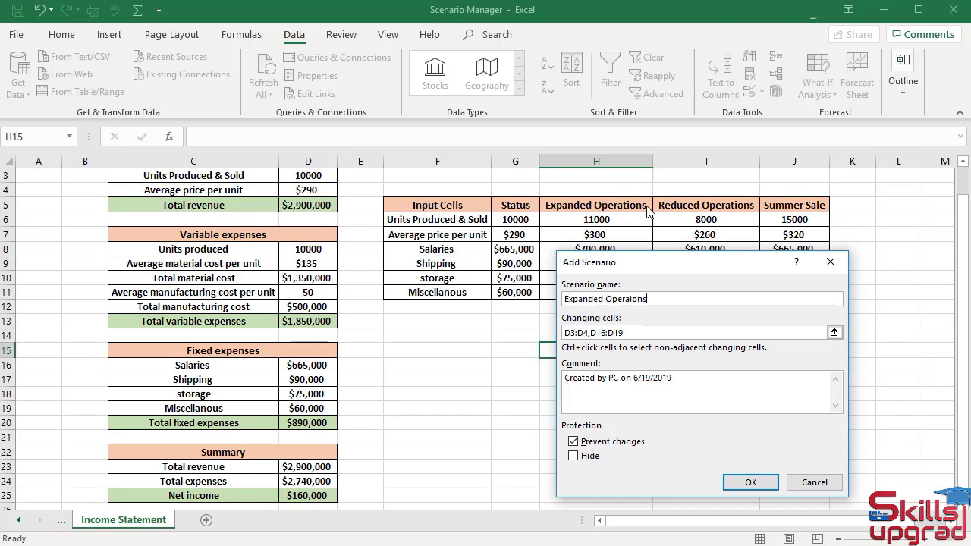
key("Tab")
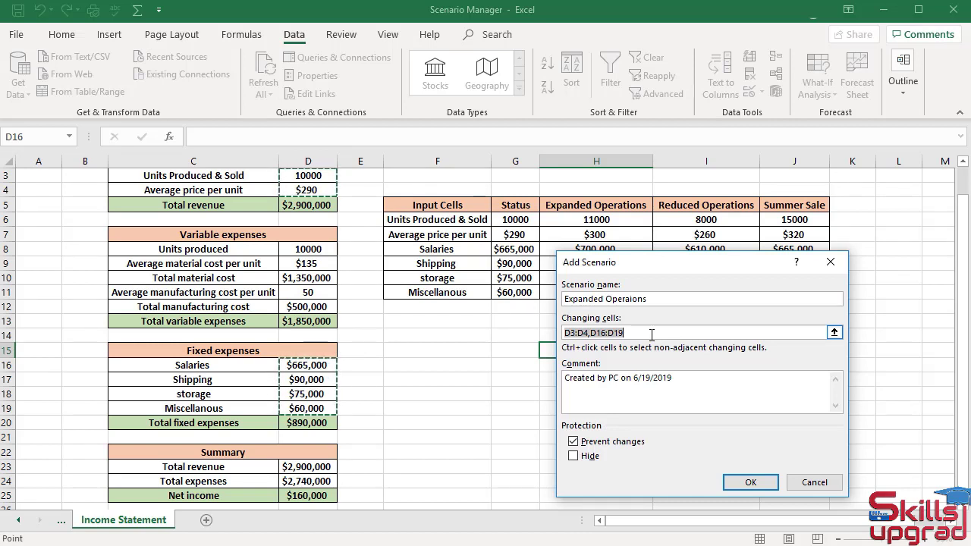
left_click(740, 482)
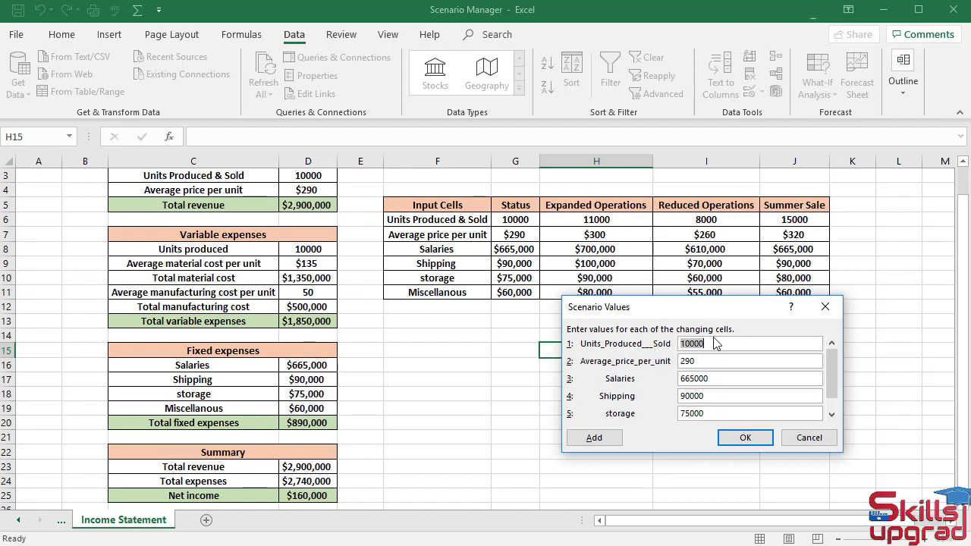
- Set the expanded scenario's units produced and sold to 11000, average price per unit to 300 and salaries to 700000
type("11000")
key("Tab")
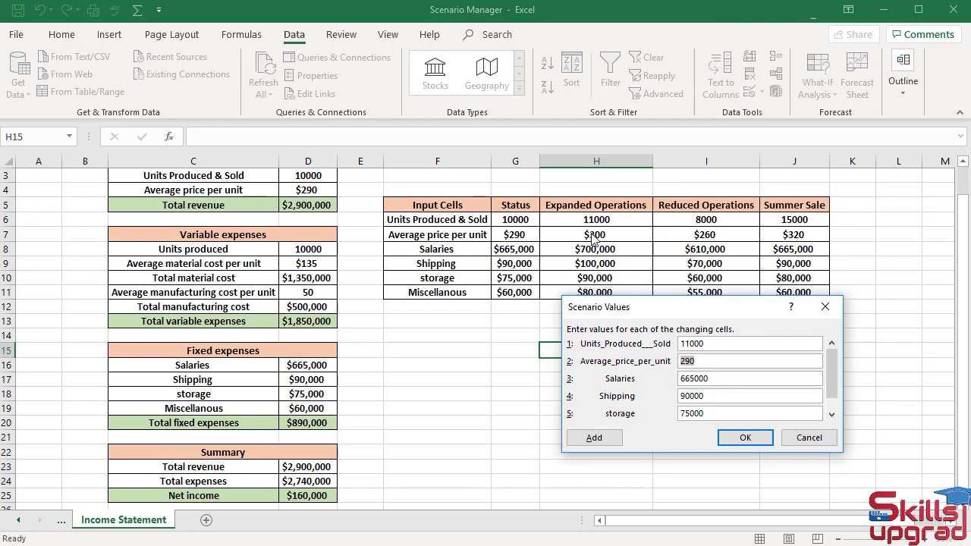
left_click_drag(649, 308, 645, 336)
type("300")
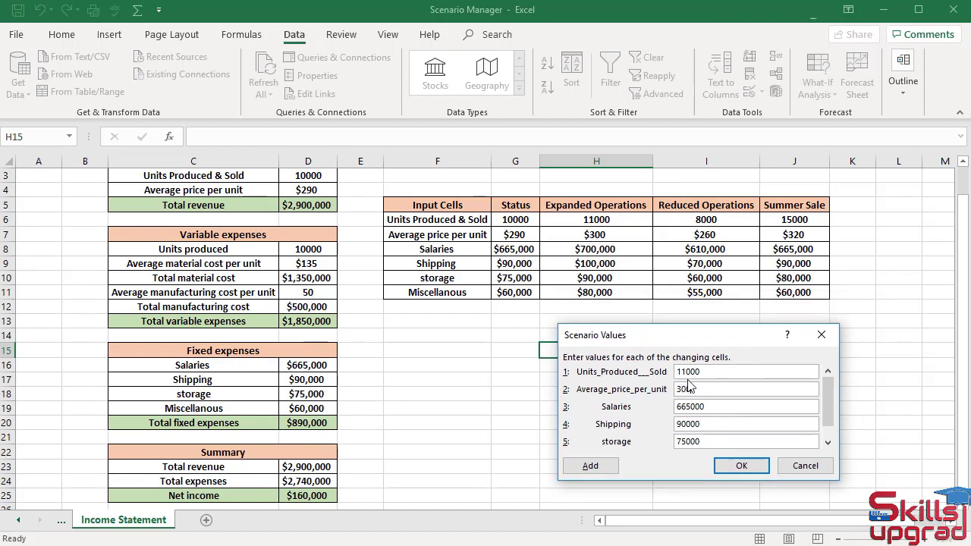
key("Tab")
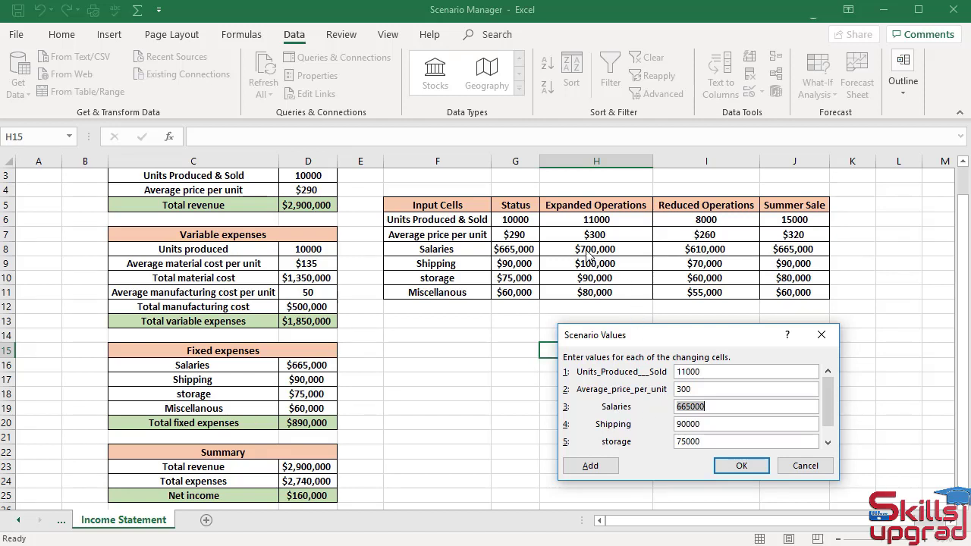
type("700000")
key("Tab")
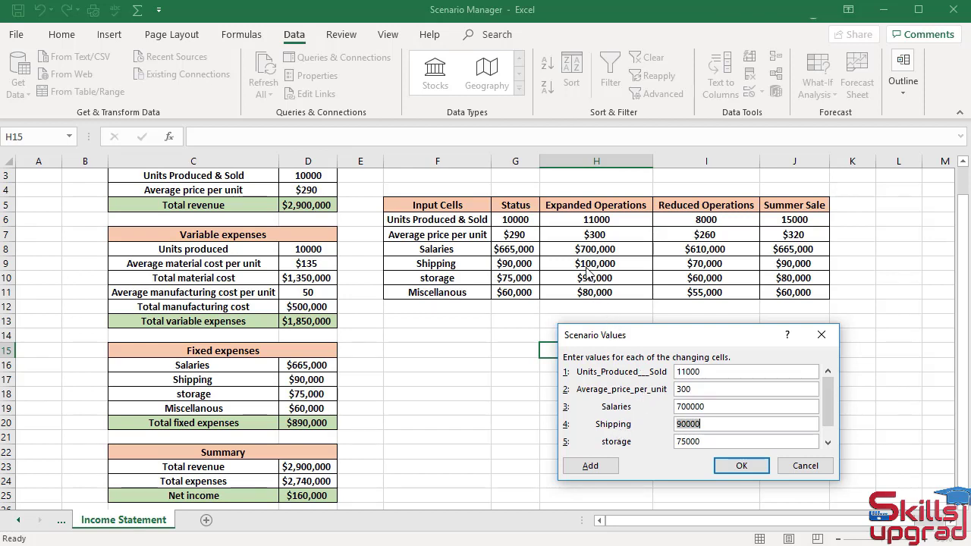
- Set the expanded scenario's shipping to 100000, storage to 900000 and miscellaneous to 80000, and save the scenario
type("100000")
key("Tab")
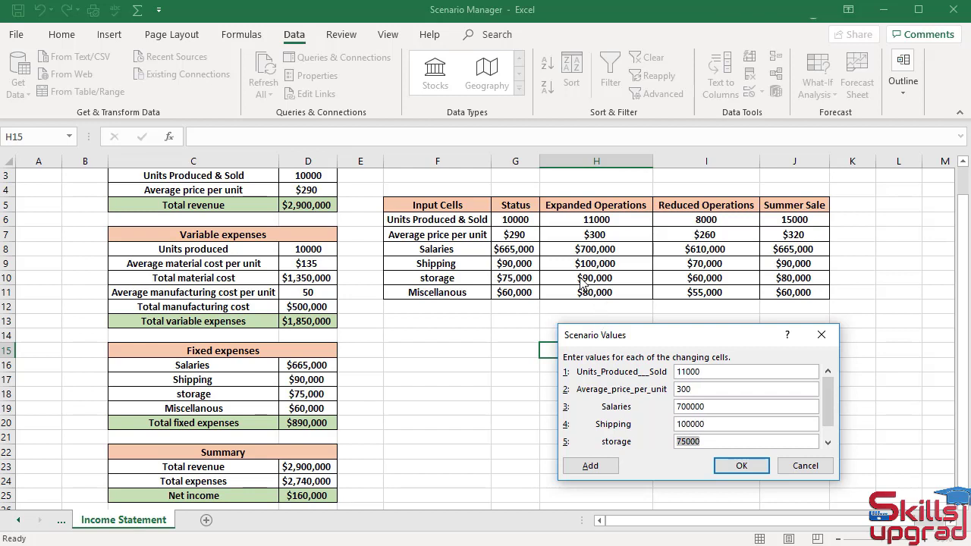
type("900000")
key("Tab")
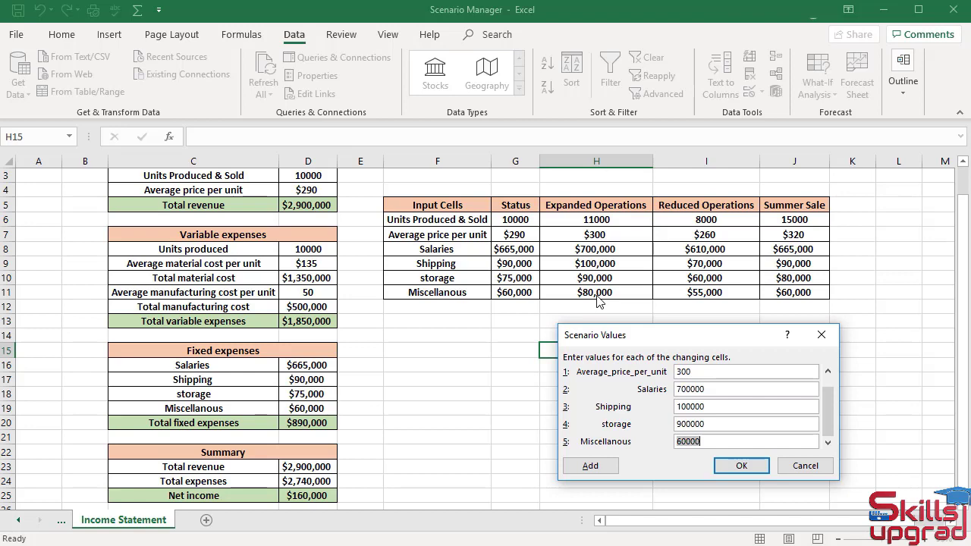
type("80000")
left_click(742, 466)
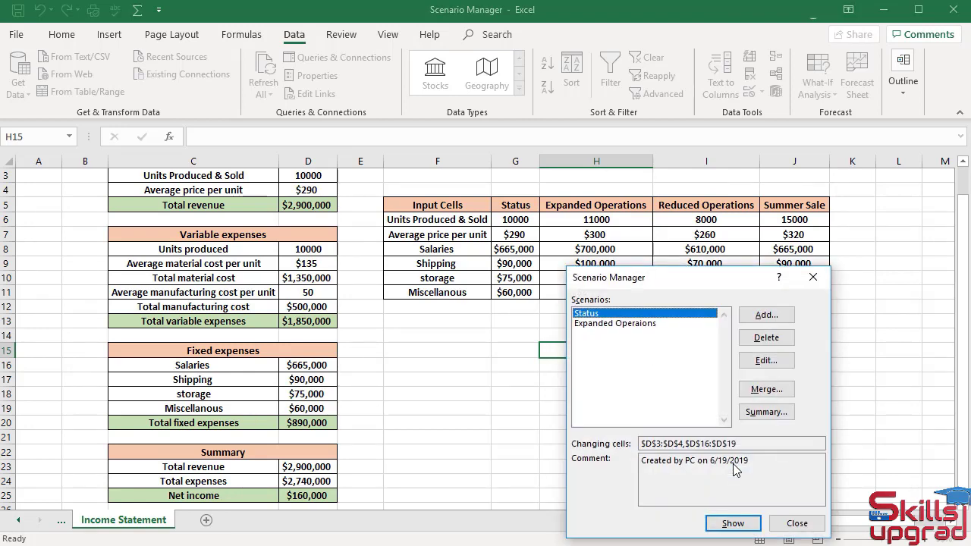
- Add a scenario named Reduced Operations that keeps D3:D4 and D16:D19 as changing cells
left_click(761, 316)
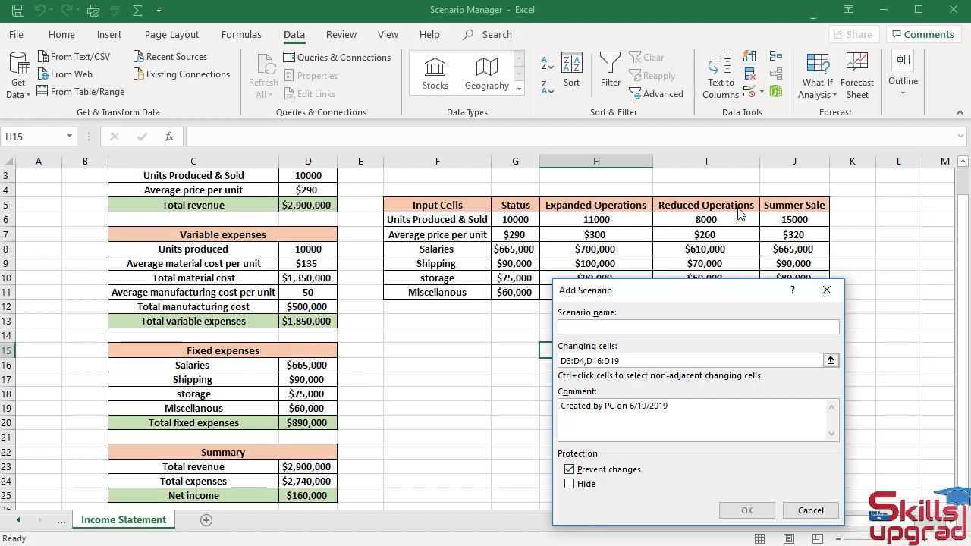
type("R")
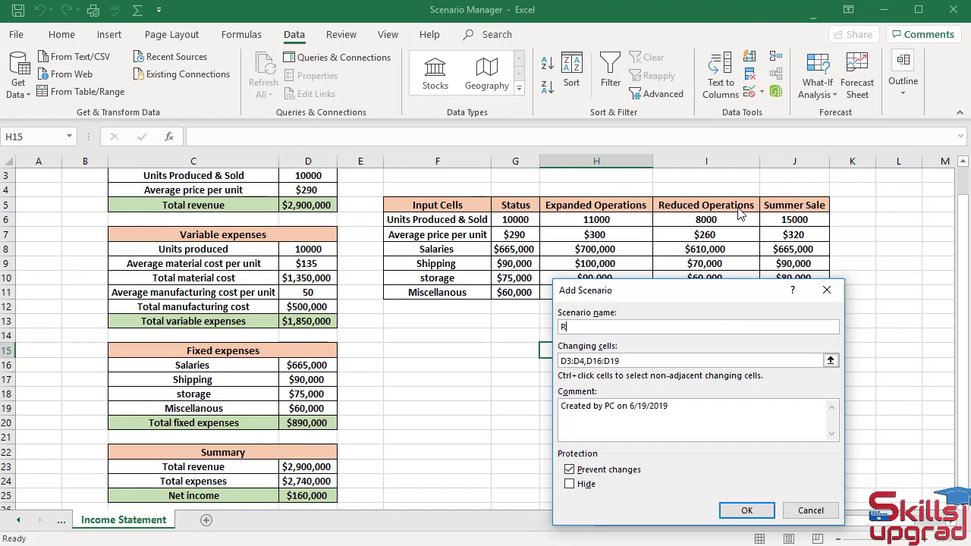
type("educed Operations")
key("Tab")
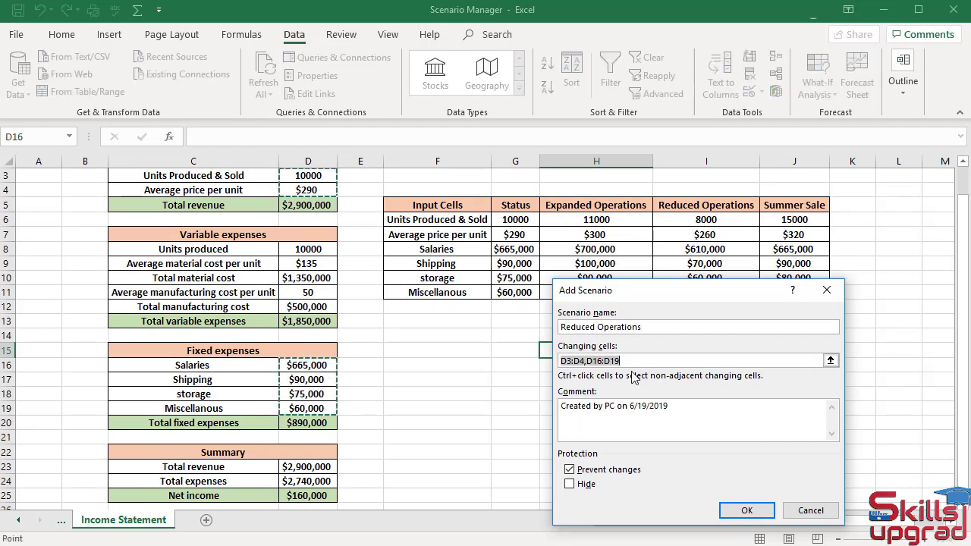
left_click(746, 511)
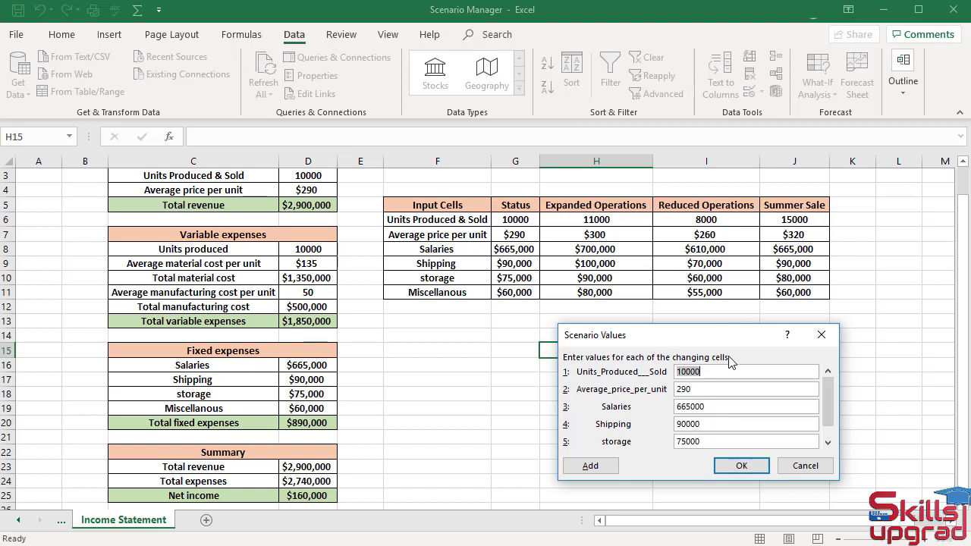
- Set the Reduced Operations units produced and sold to 8000, average price per unit to 260 and salaries to 610000
type("8000")
key("Tab")
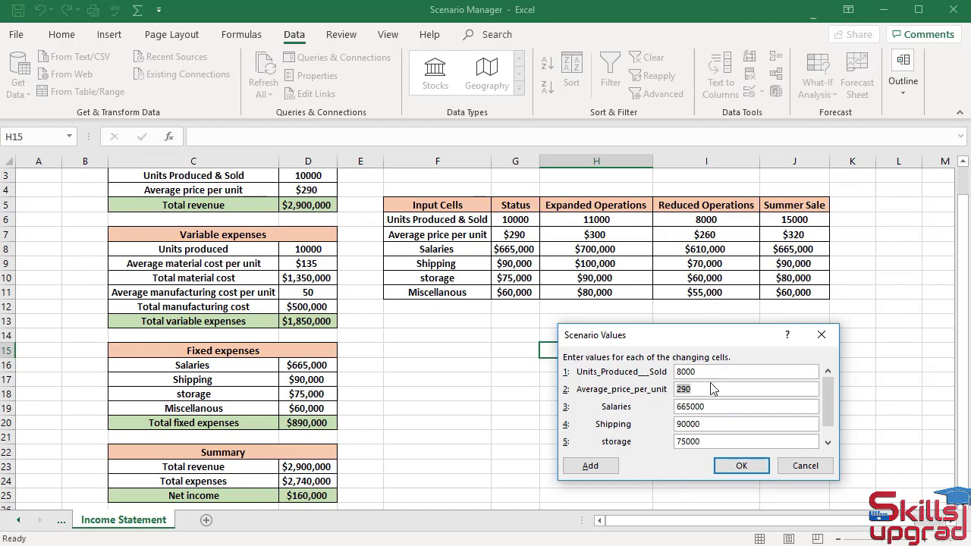
type("260")
key("Tab")
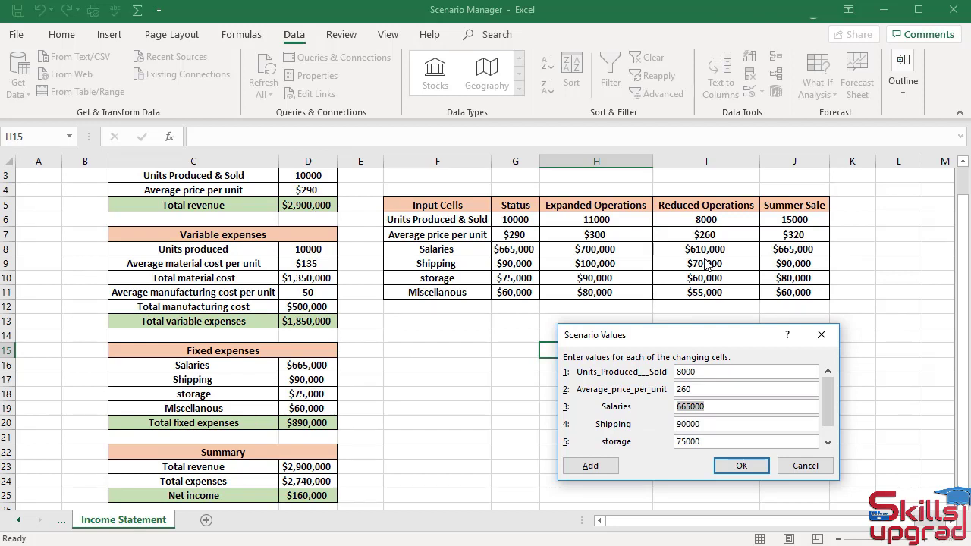
type("610000")
key("Tab")
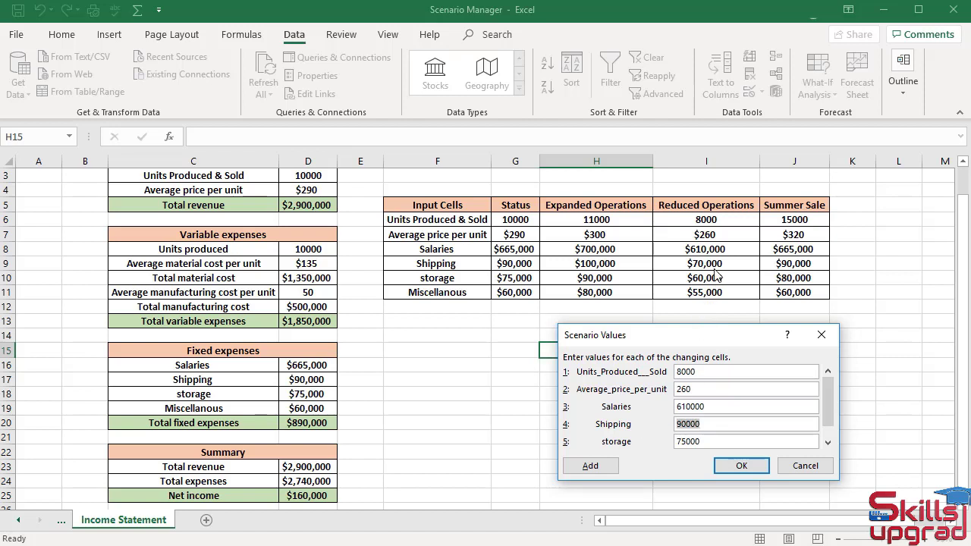
- Set the Reduced Operations shipping to 70000, storage to 60000 and miscellaneous to 55000, and save the scenario
type("70000")
key("Tab")
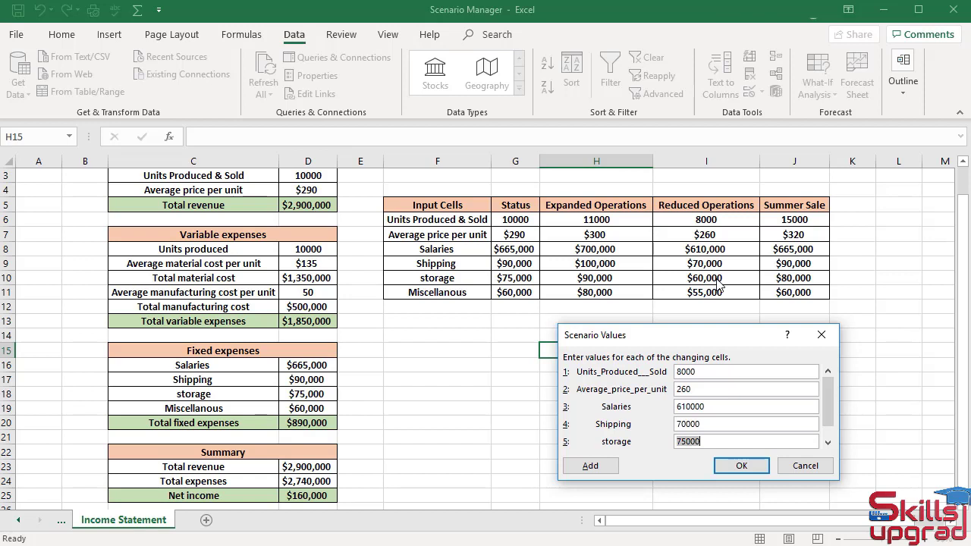
type("60000")
key("Tab")
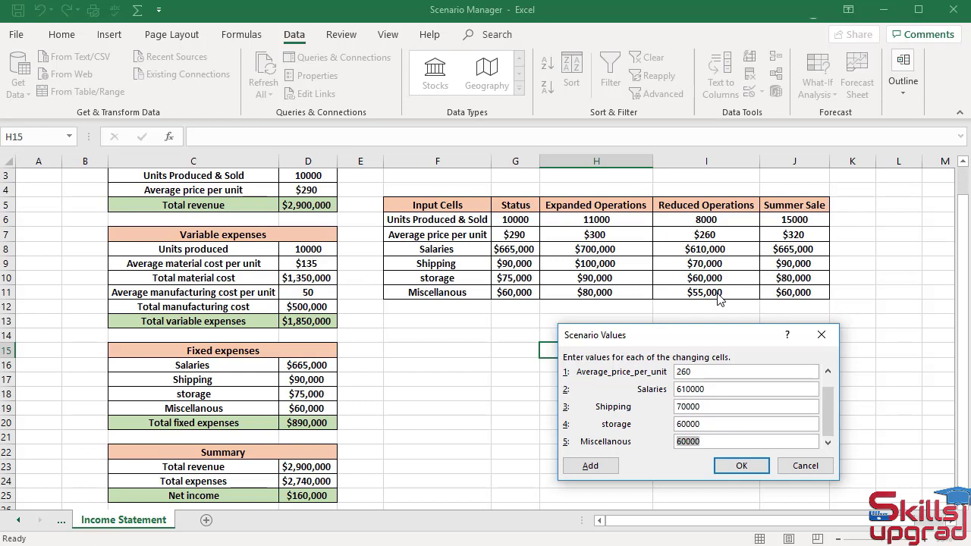
type("55000")
left_click(740, 466)
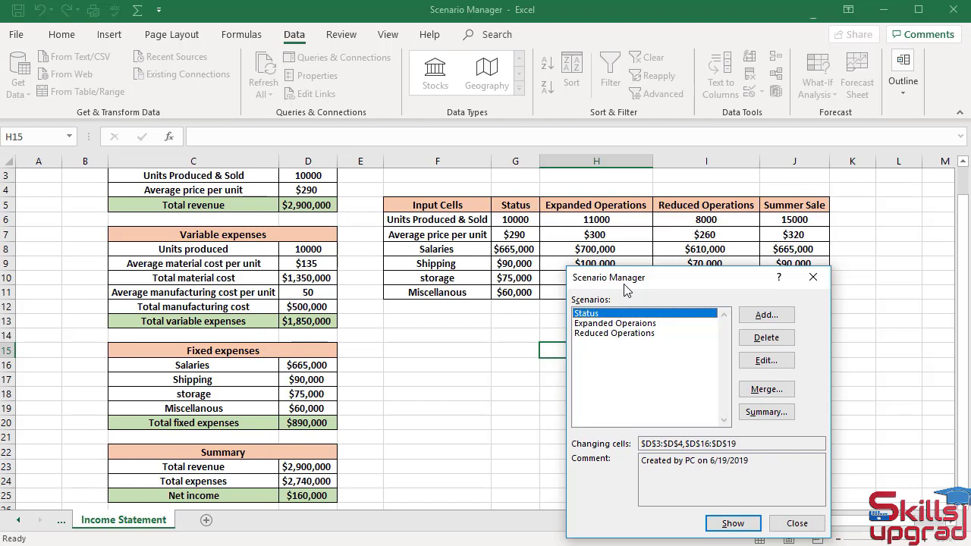
- Add a scenario named Summer Sale with the changing cells D3:D4 and D16:D19
left_click(766, 315)
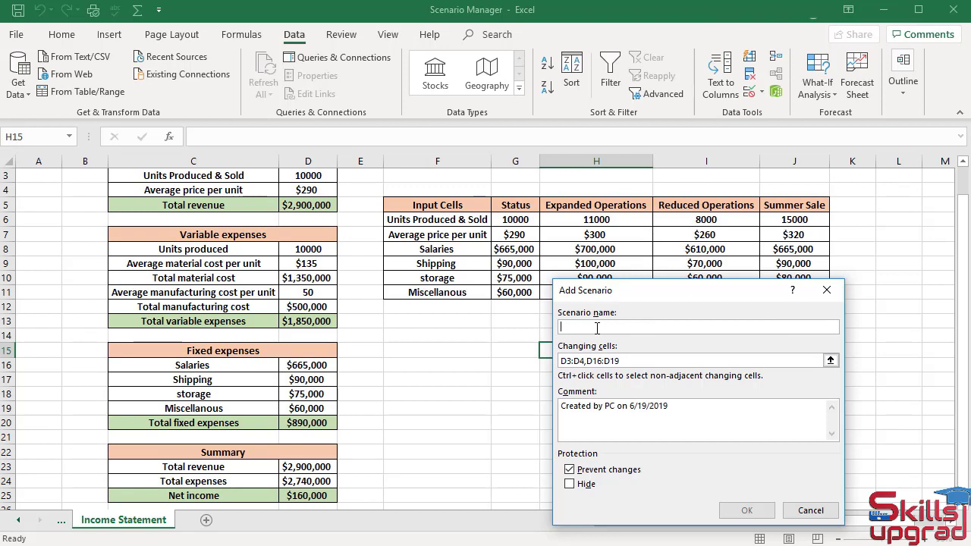
type("Summer Sale")
key("Tab")
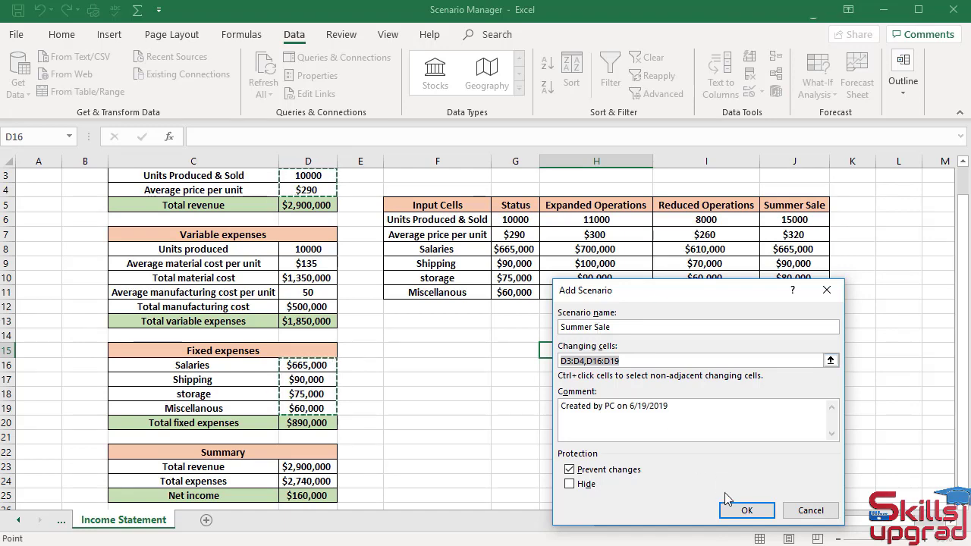
left_click(747, 510)
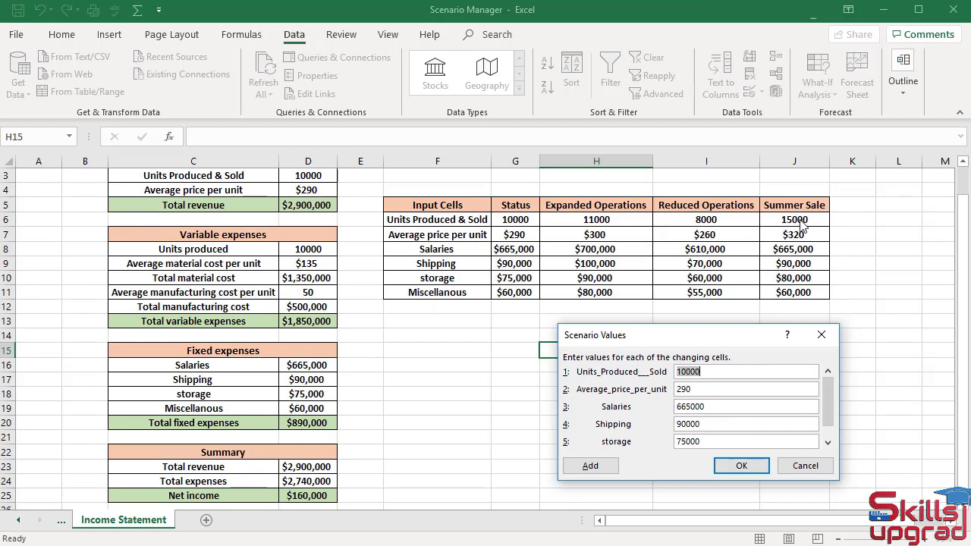
- Set the Summer Sale units produced and sold to 15000, average price per unit to 320 and salaries to 665000
type("15000")
key("Tab")
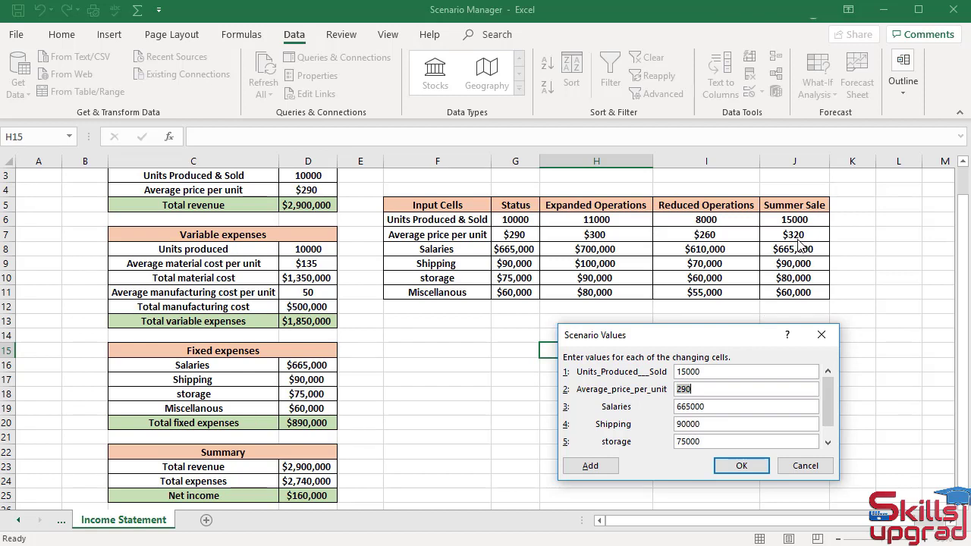
type("320")
key("Tab")
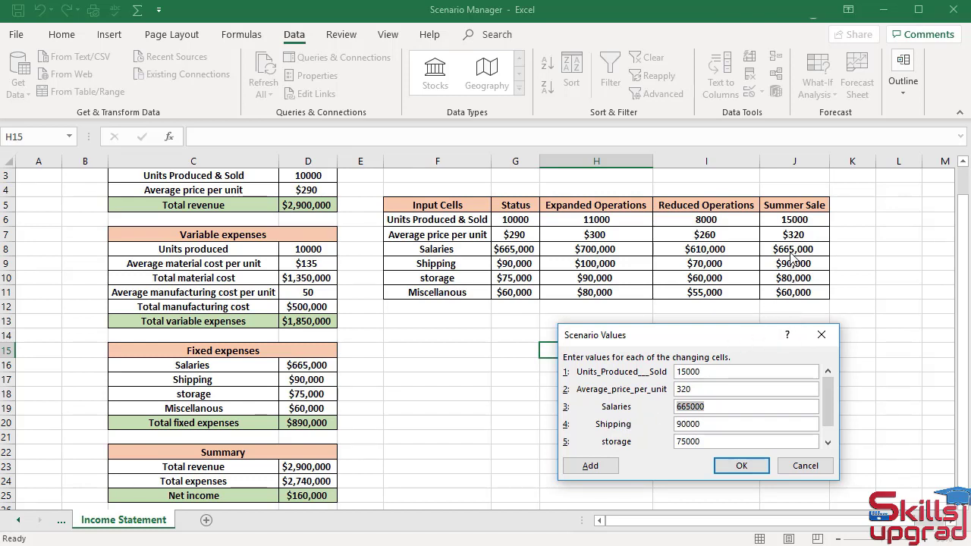
type("665000")
key("Tab")
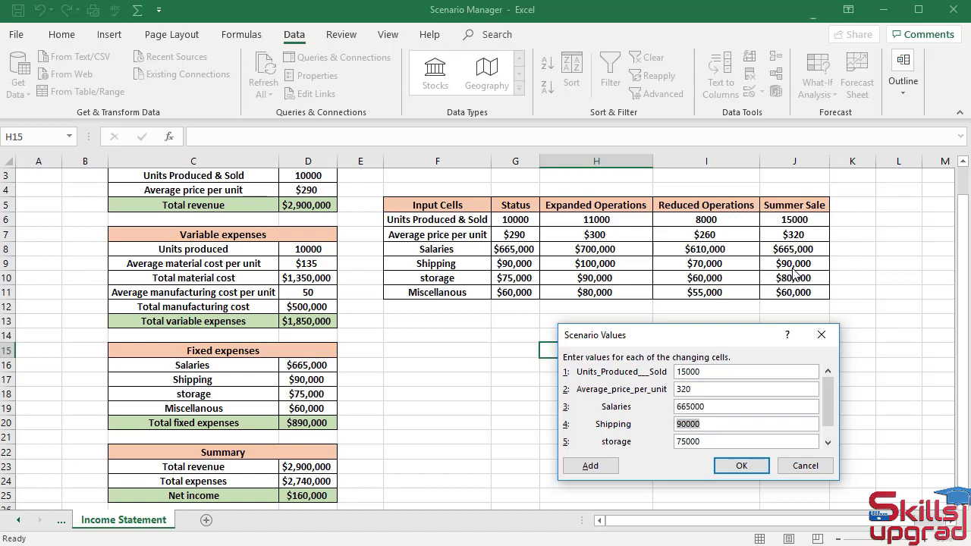
- Set the Summer Sale shipping to 90000, storage to 80000 and miscellaneous to 60000, and save the scenario
type("900000")
key("BackSpace")
key("Tab")
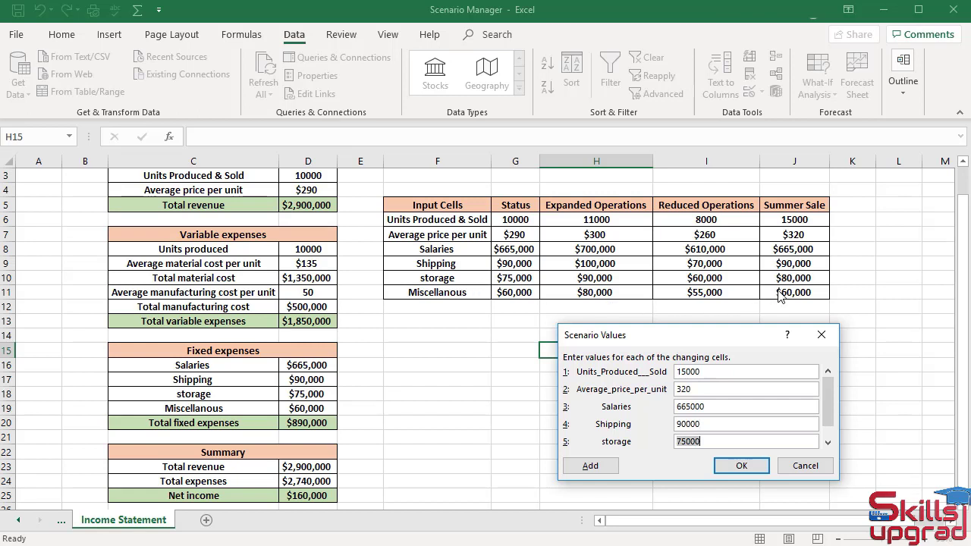
type("8000")
key("Tab")
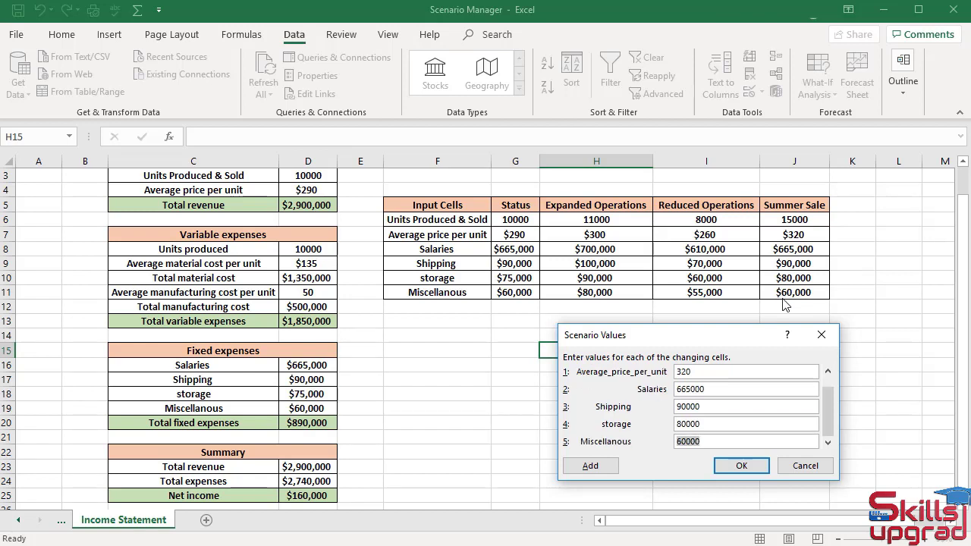
type("60000")
left_click(749, 467)
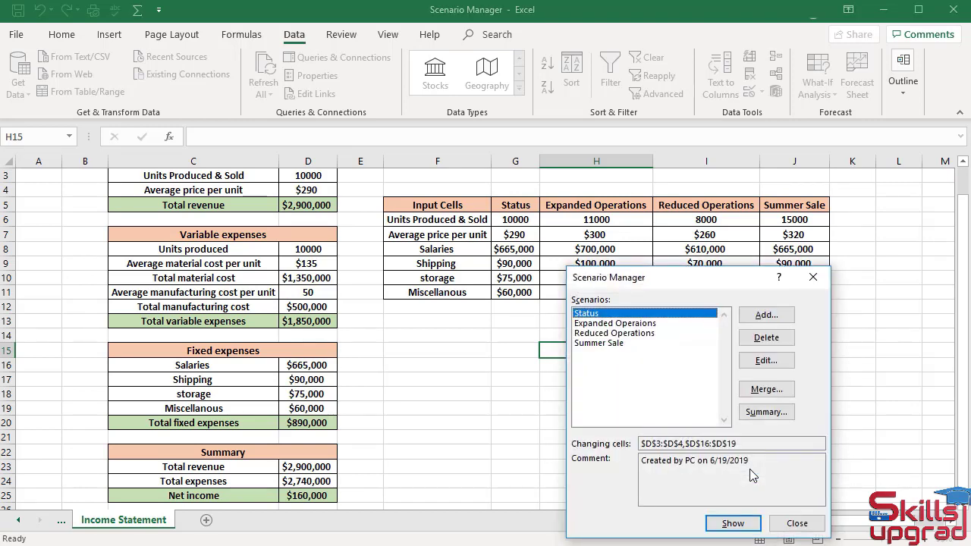